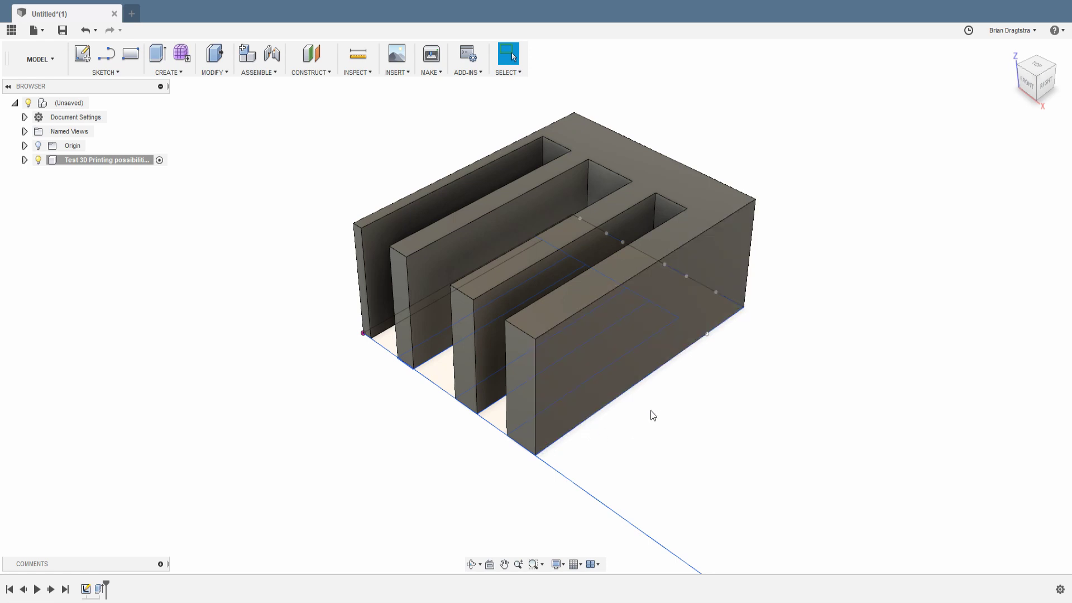
Export the Test 3D Printing possibilities component as a binary STL with high refinement.
left_click(1033, 72)
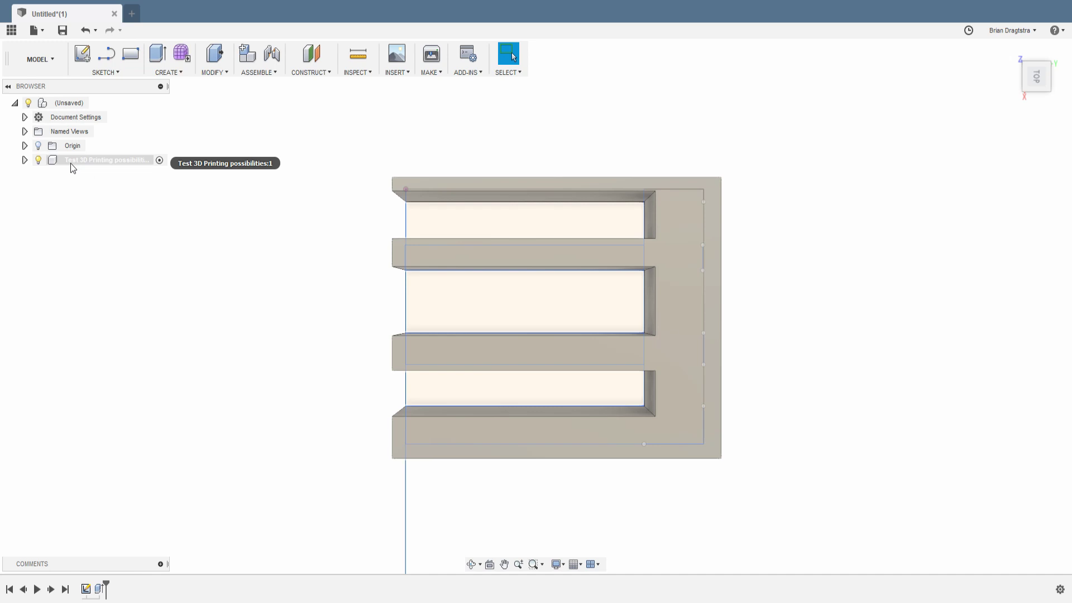
right_click(71, 163)
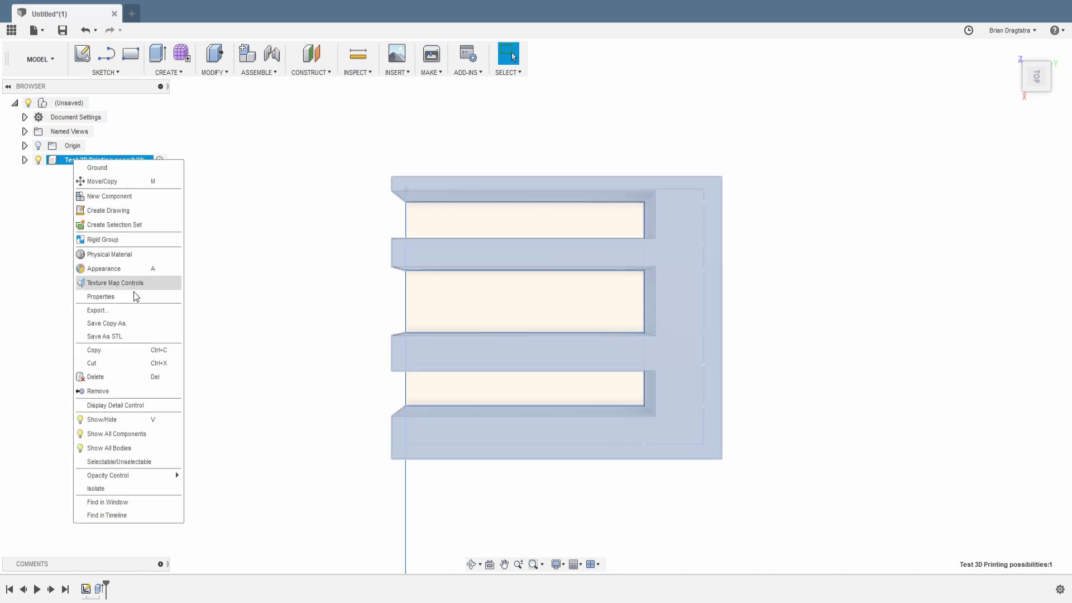
left_click(139, 336)
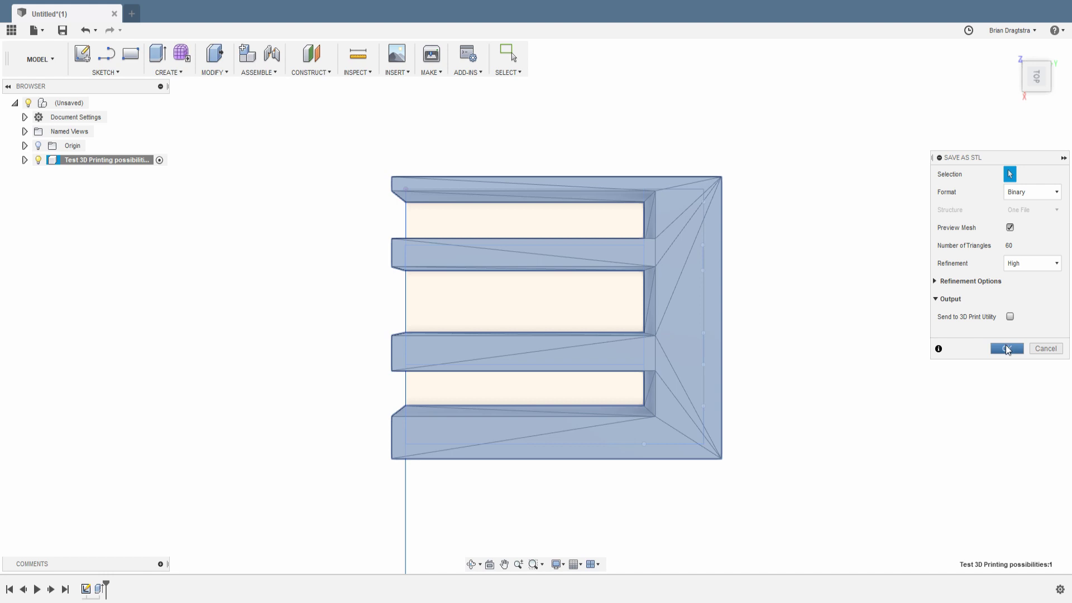
left_click(1005, 349)
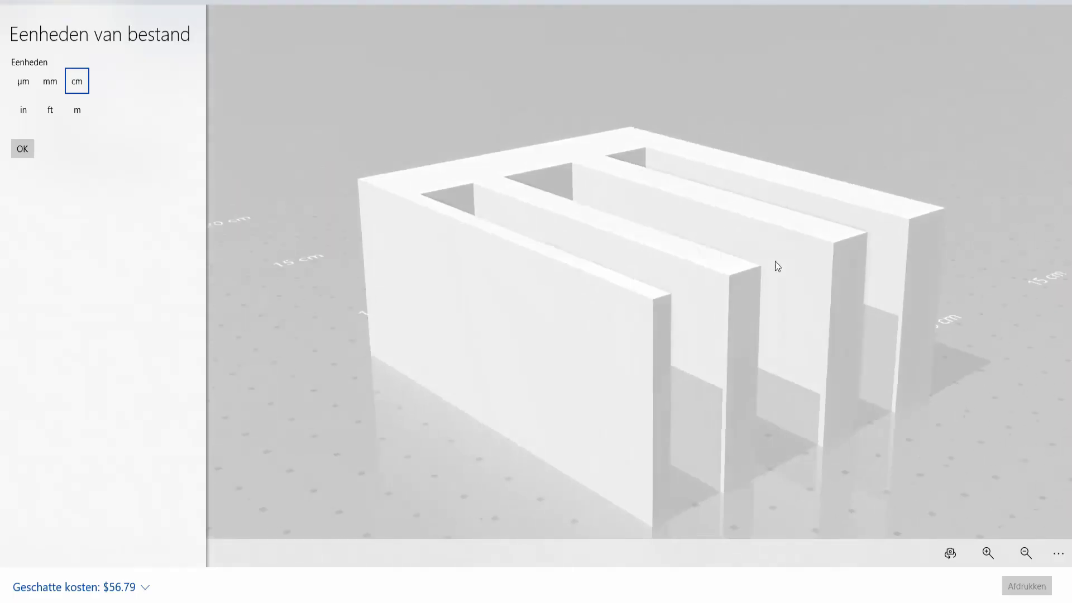
Open the exported Test 3D Printing possibilities STL in Simplify3D 4.1.1 and inspect its four walls up close.
left_click_drag(775, 261, 719, 275)
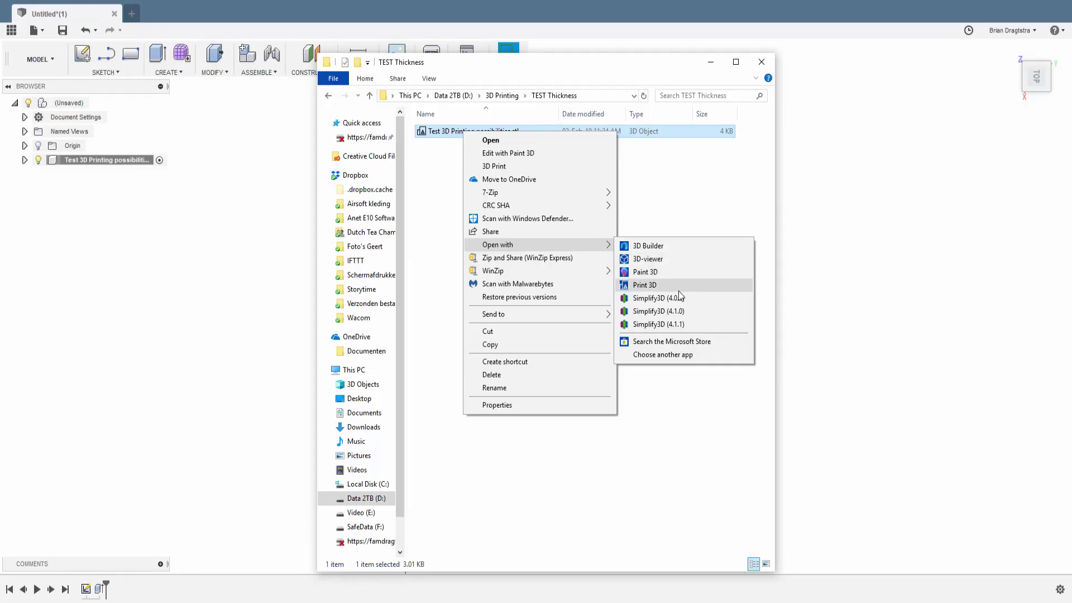
left_click(672, 324)
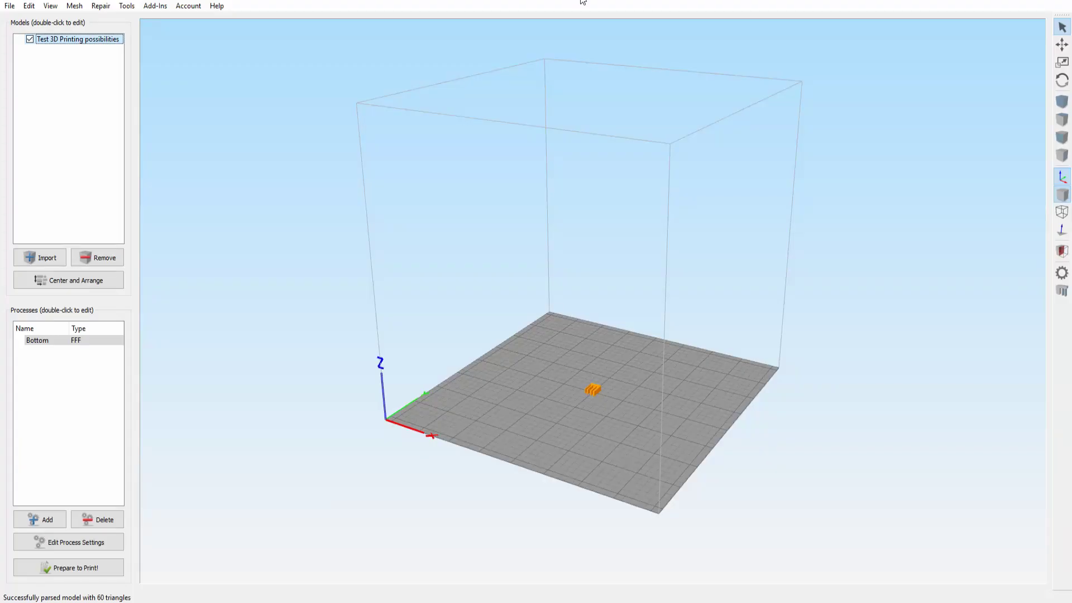
scroll(593, 410, "up", 8)
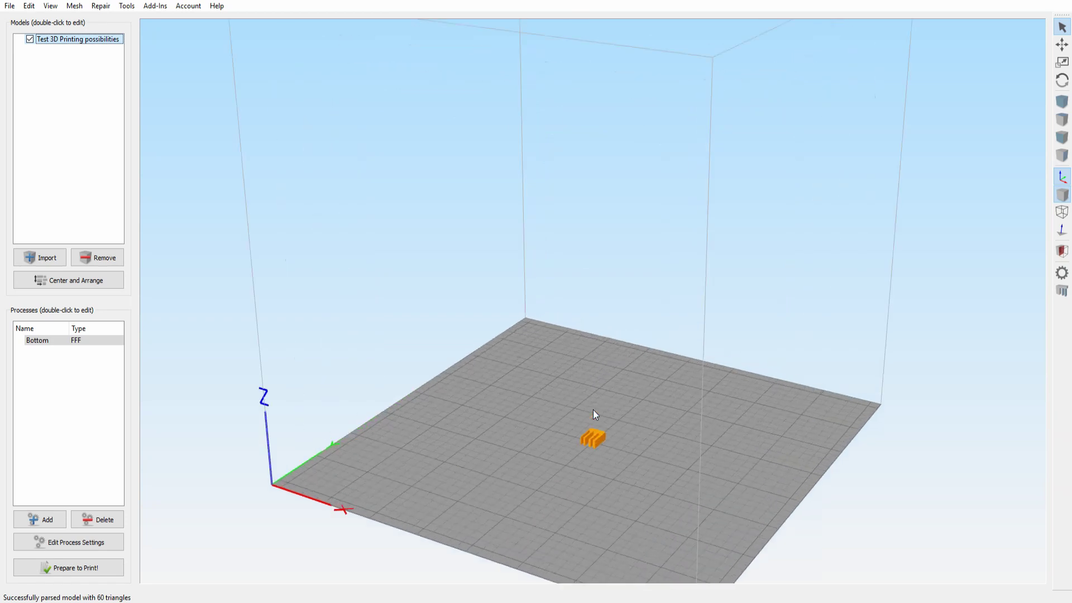
scroll(598, 481, "down", 8)
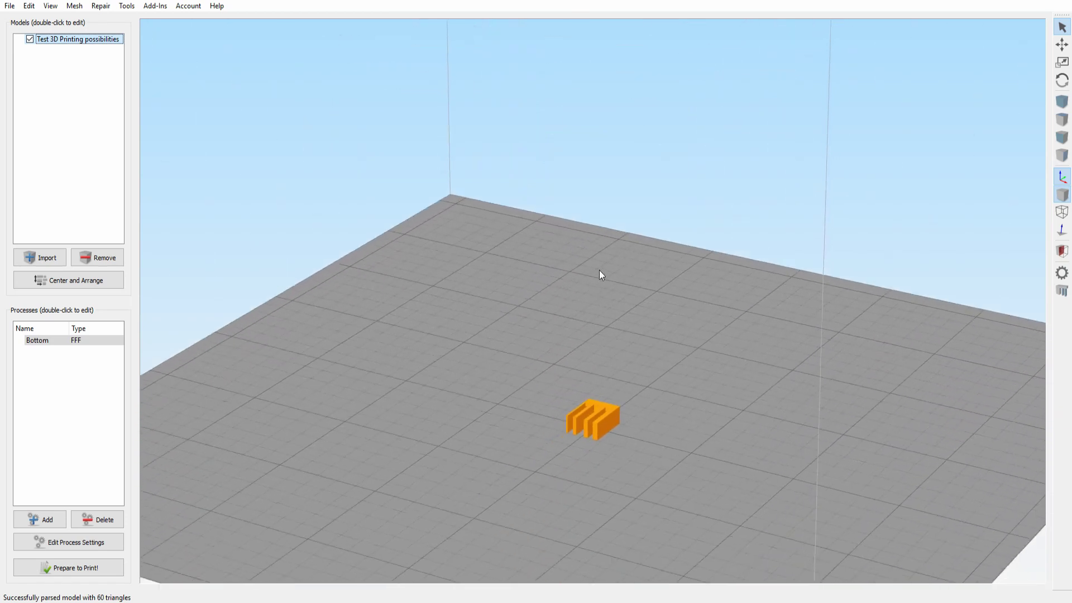
scroll(592, 336, "up", 4)
scroll(594, 335, "up", 6)
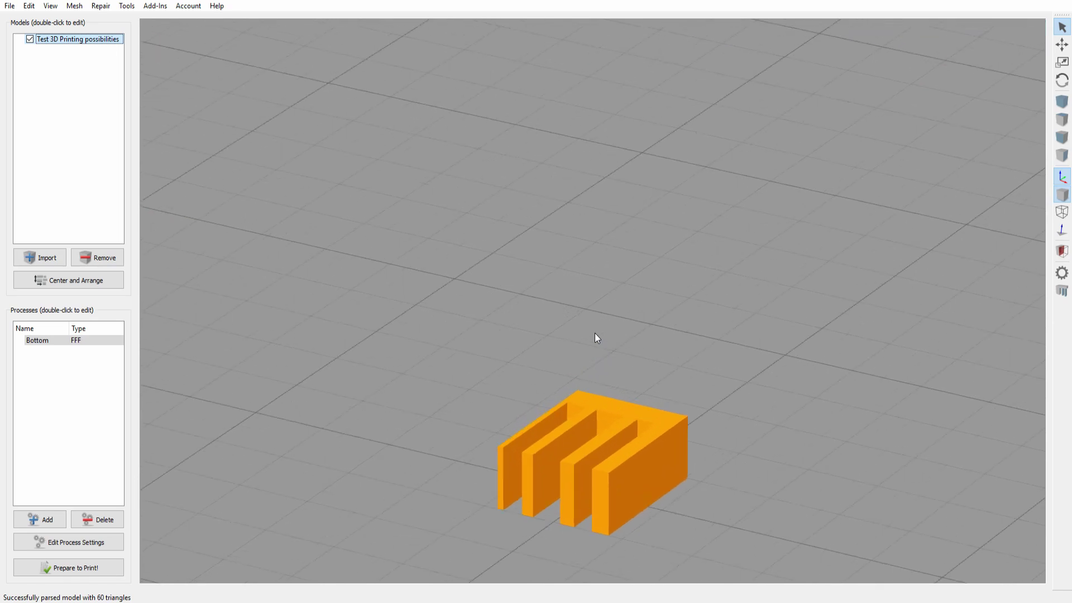
scroll(598, 424, "up", 5)
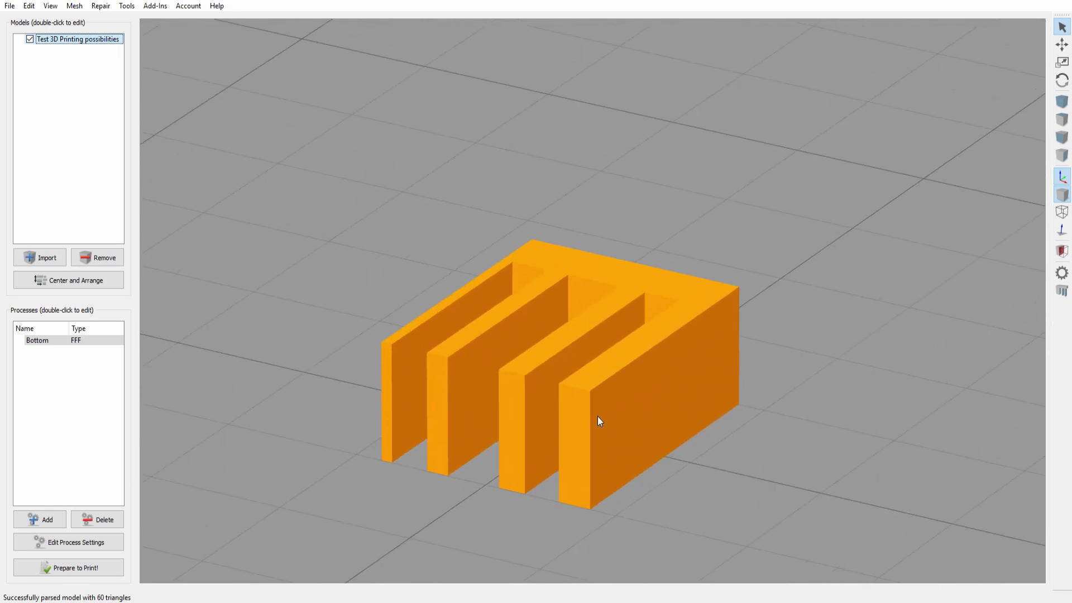
scroll(617, 433, "up", 3)
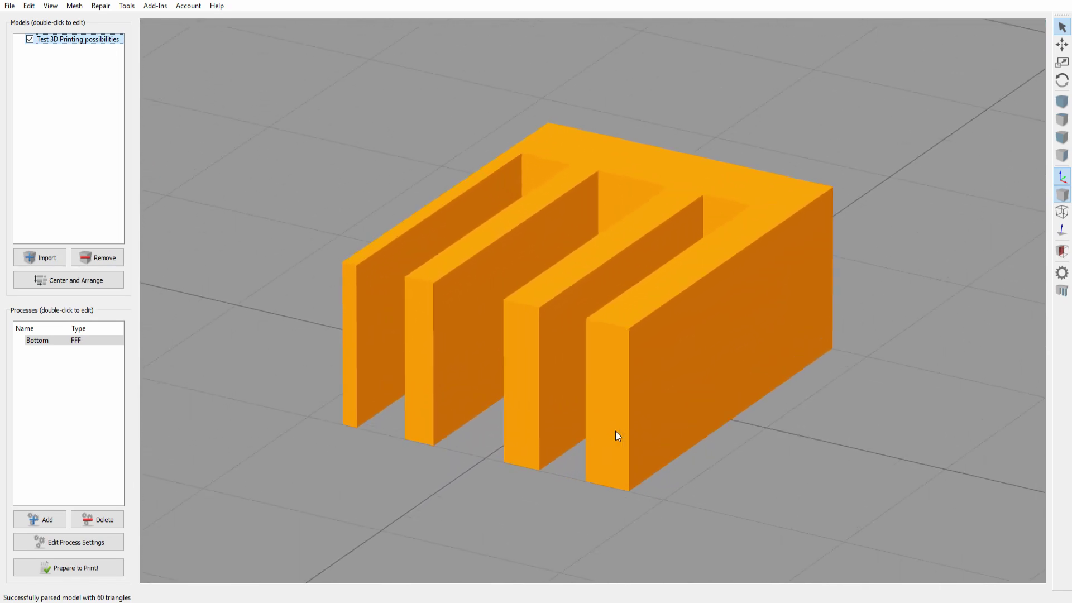
left_click_drag(477, 493, 364, 384)
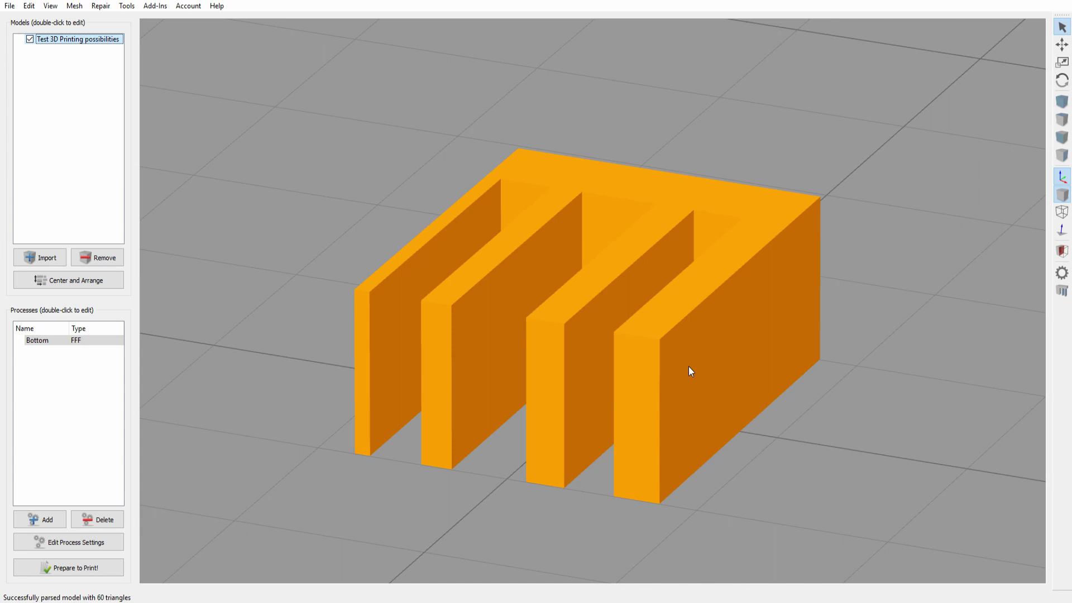
Slice the model and examine the toolpath preview to check which walls get printed.
left_click(76, 569)
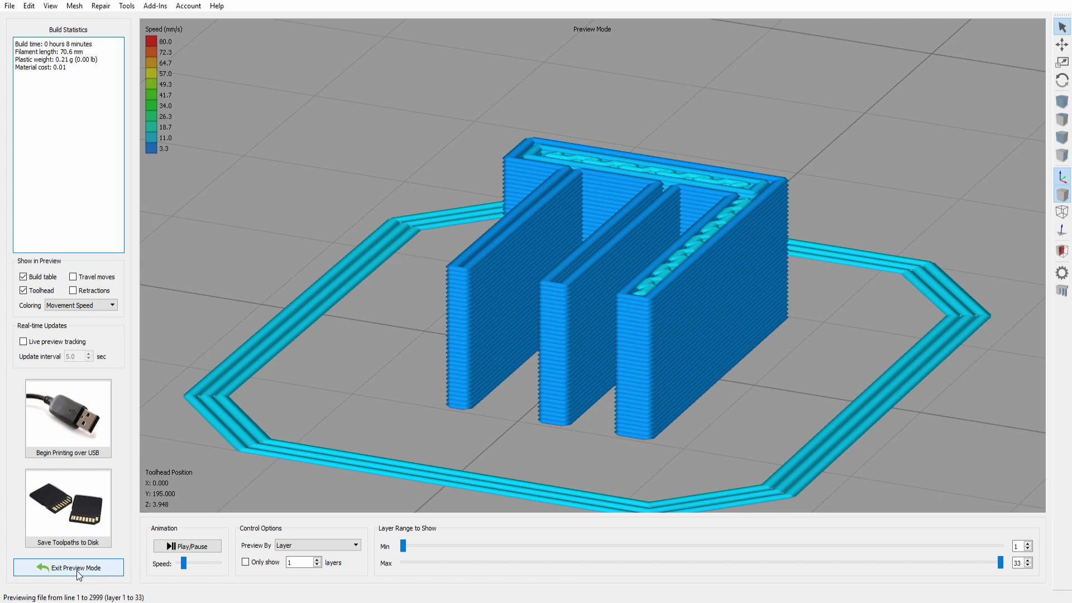
left_click_drag(245, 478, 365, 479)
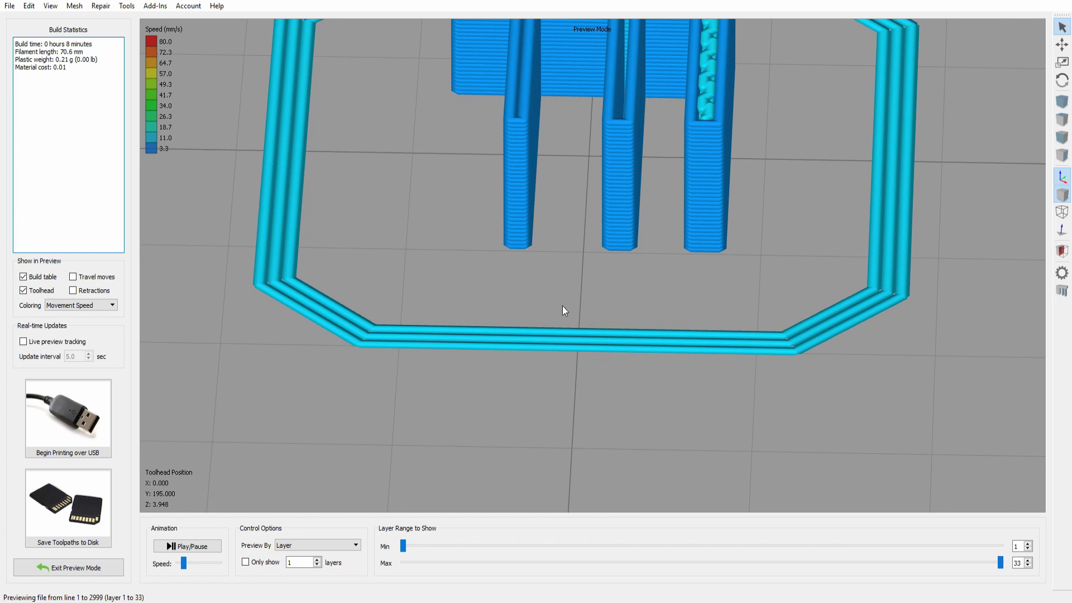
scroll(573, 329, "up", 5)
scroll(573, 330, "down", 7)
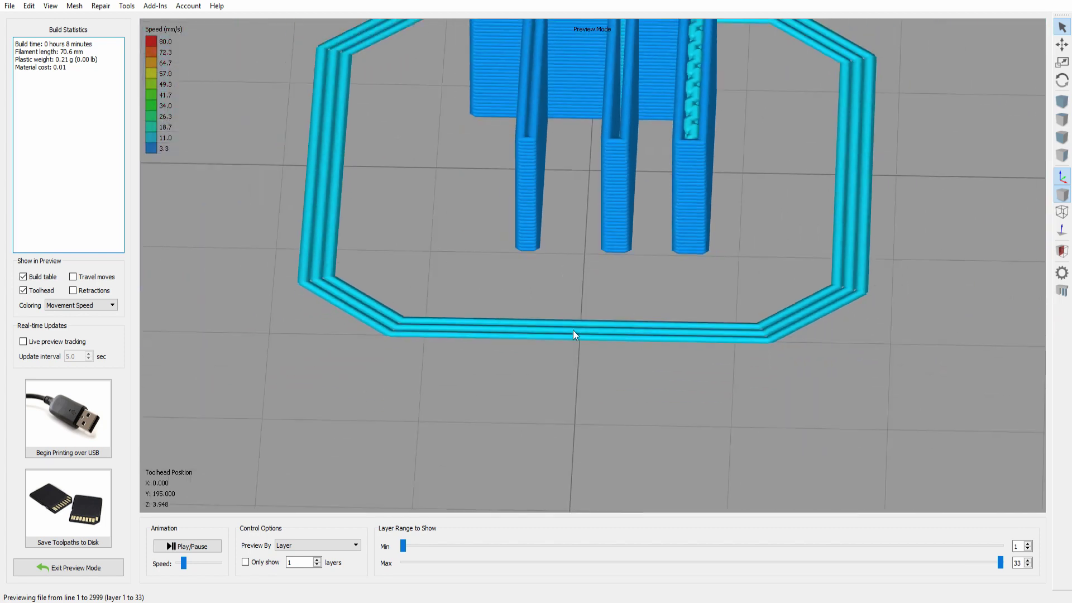
scroll(573, 334, "down", 2)
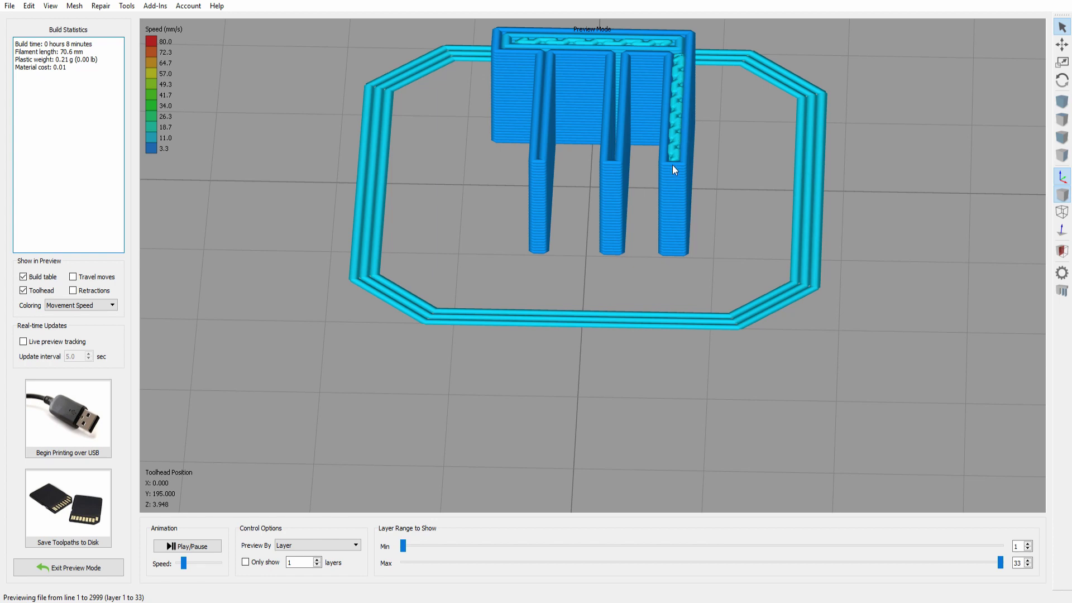
Set the primary layer height of the Bottom process to 0.2000 mm and slice the model again.
left_click(63, 569)
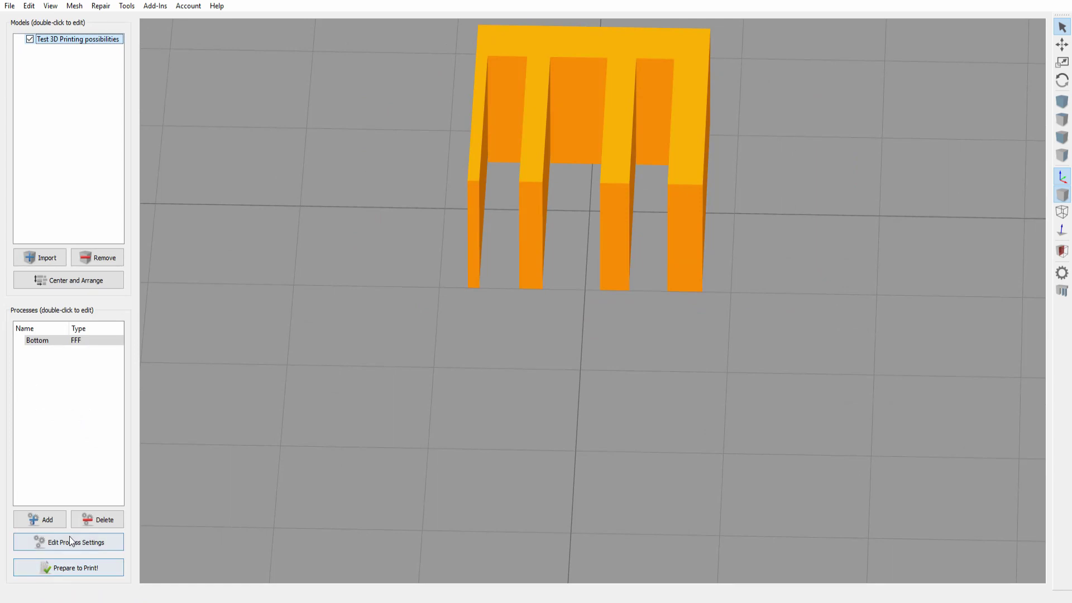
double_click(87, 341)
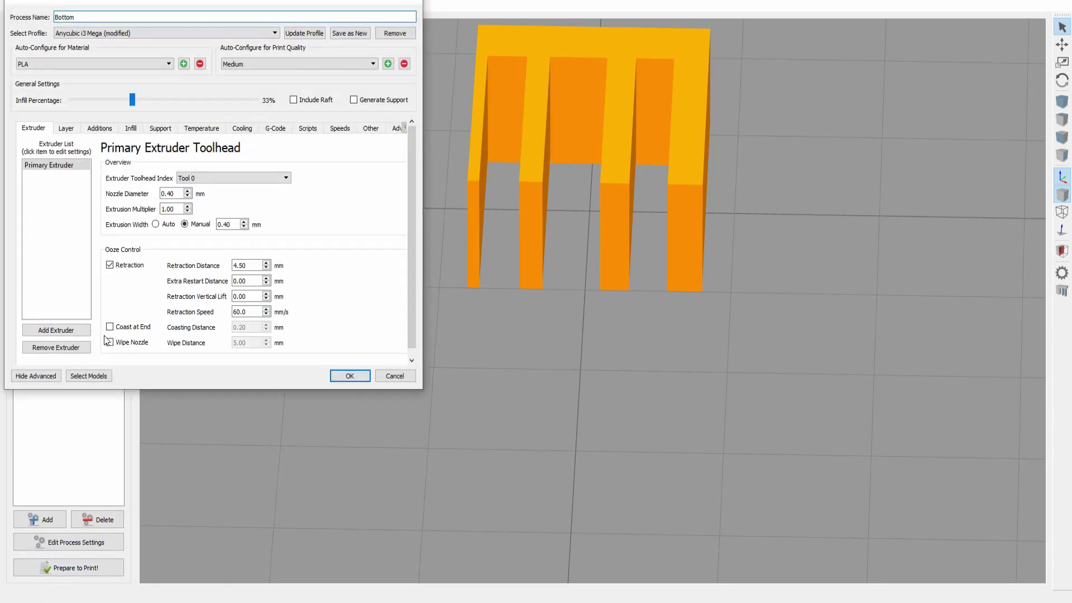
left_click(66, 128)
left_click(135, 179)
left_click(136, 179)
left_click(135, 179)
left_click(135, 179)
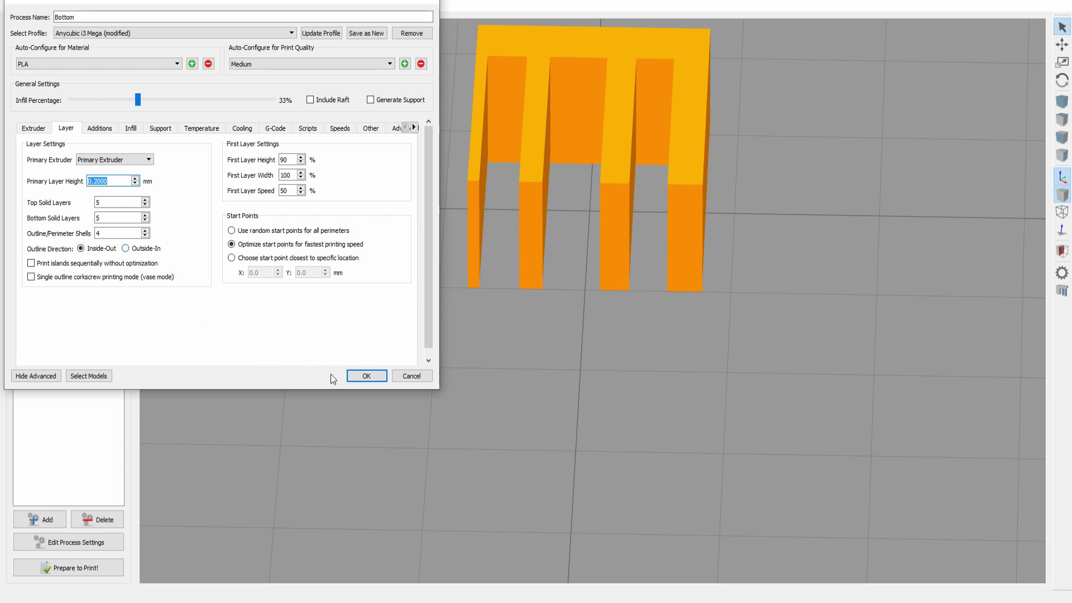
left_click(368, 378)
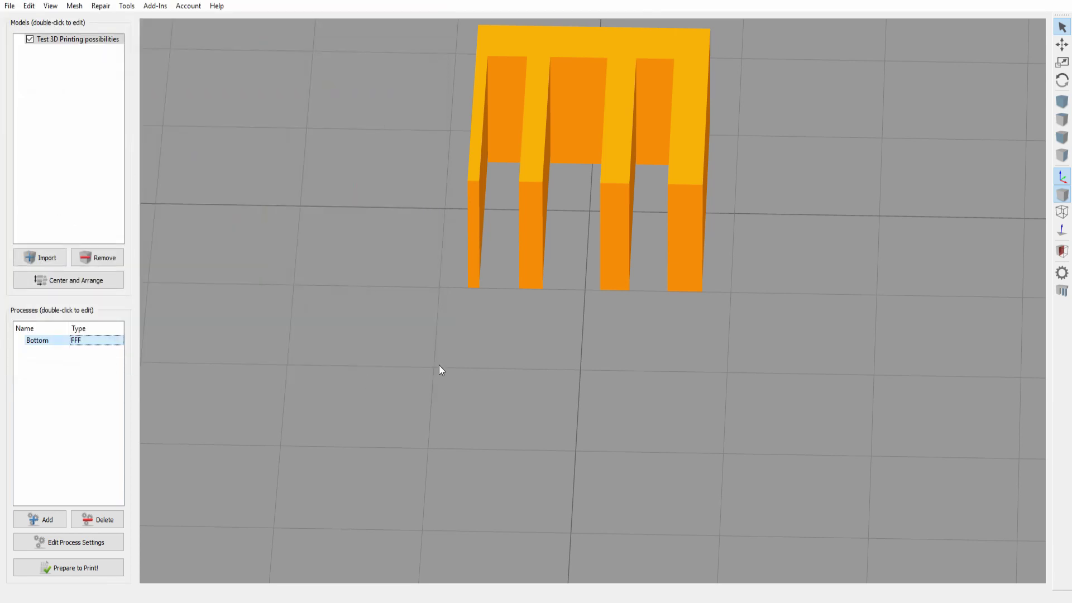
left_click(78, 568)
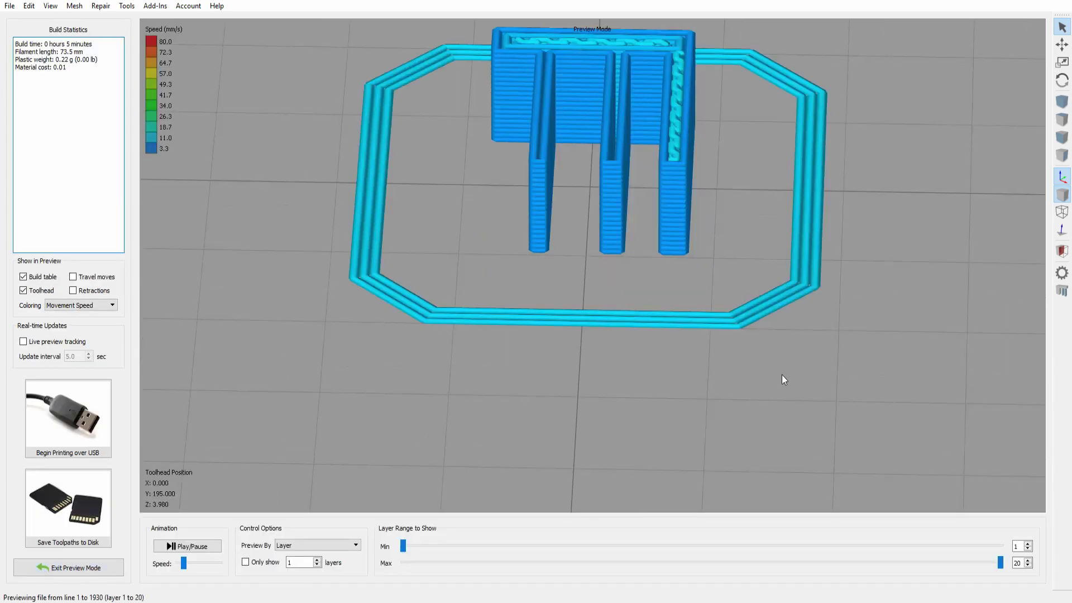
right_click_drag(730, 173, 679, 308)
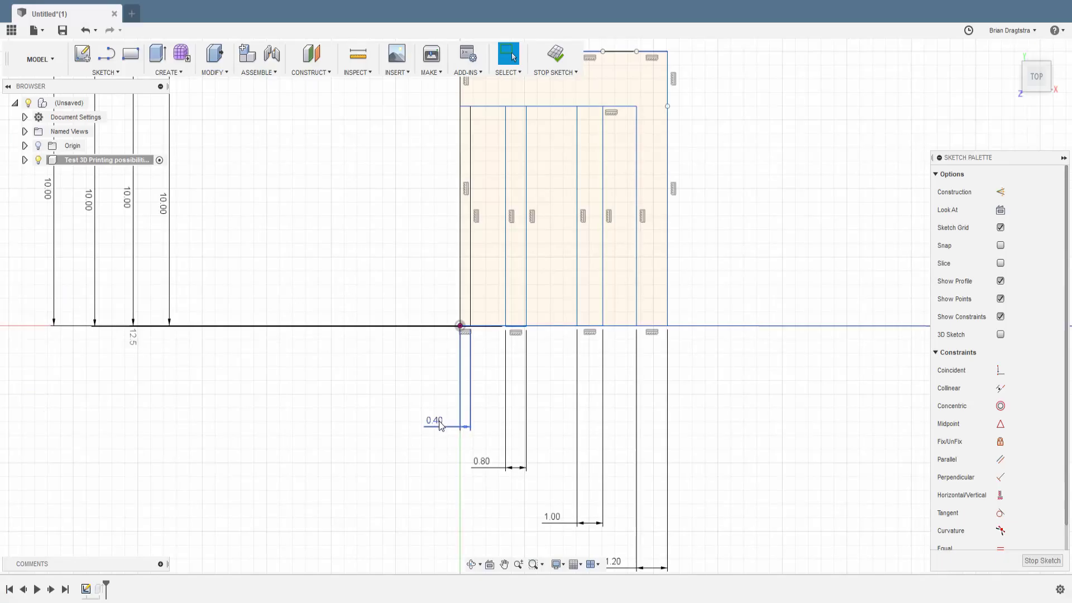
In the Fusion 360 sketch, set the thinnest wall's thickness to 0.5 mm and the thickest wall's to 1.6 mm.
double_click(441, 425)
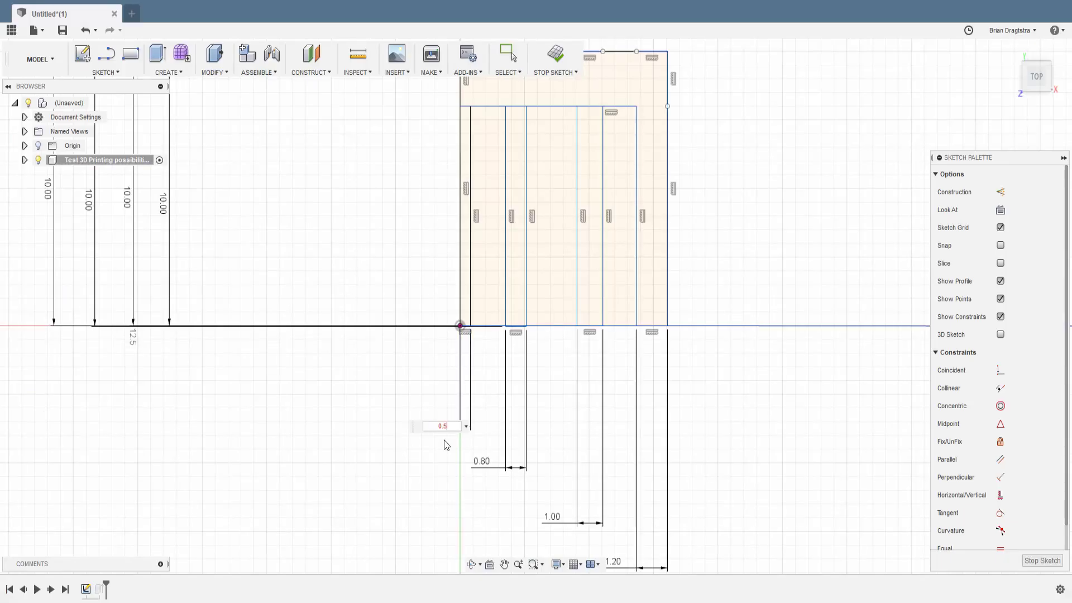
type("0.5")
key("Return")
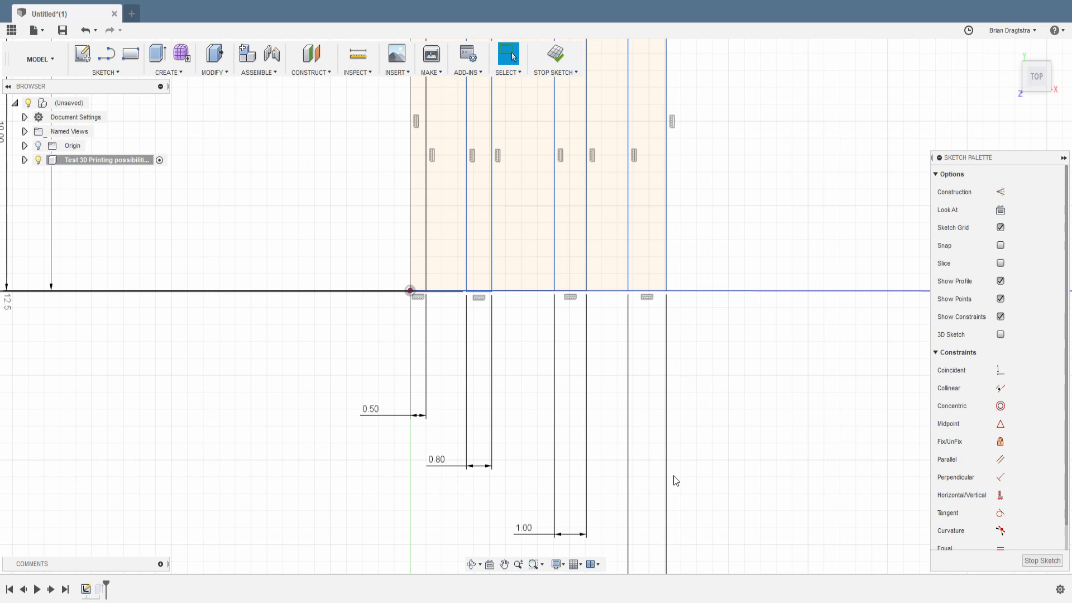
scroll(672, 478, "down", 2)
scroll(653, 538, "down", 2)
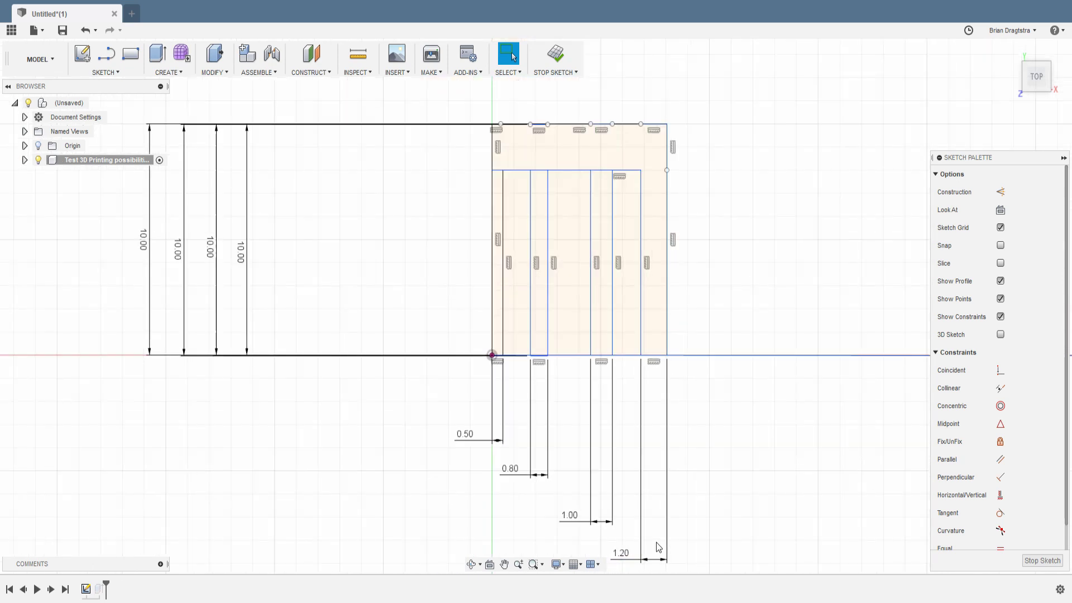
double_click(622, 551)
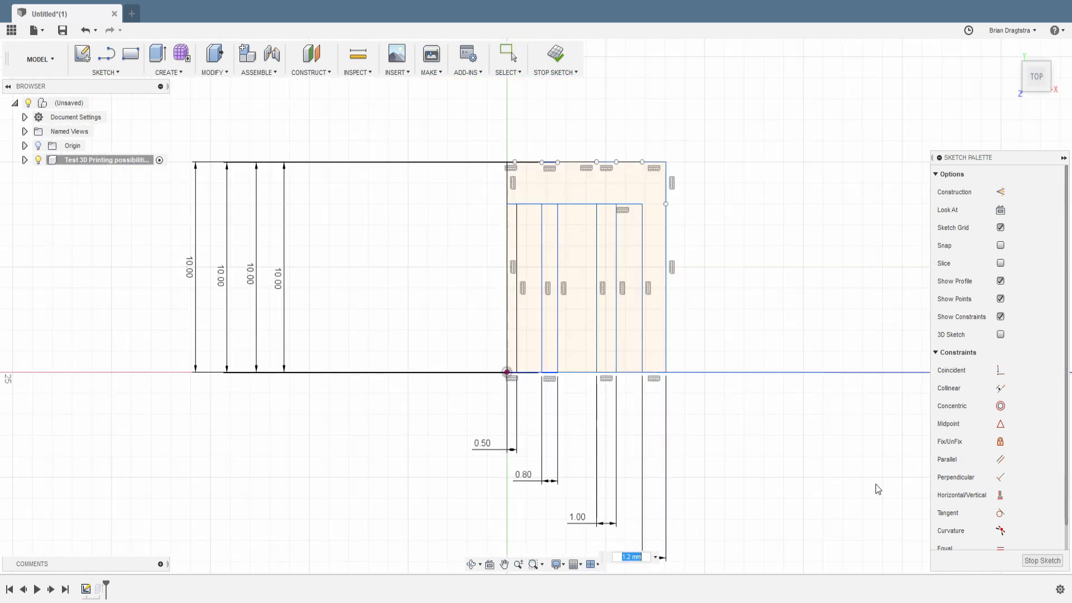
type("1.6")
key("Return")
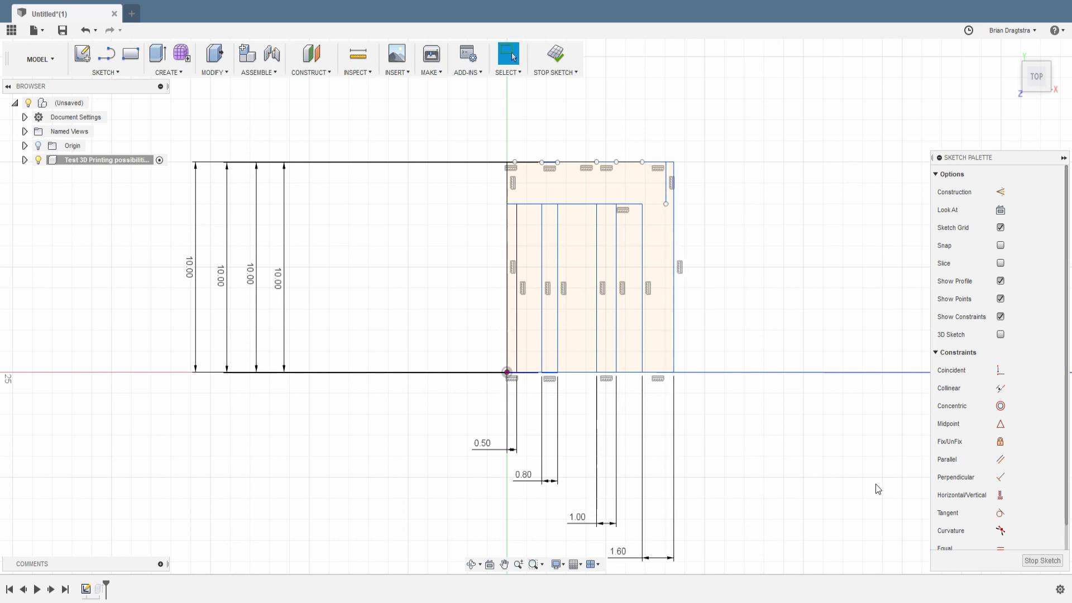
middle_click_drag(785, 394, 738, 286)
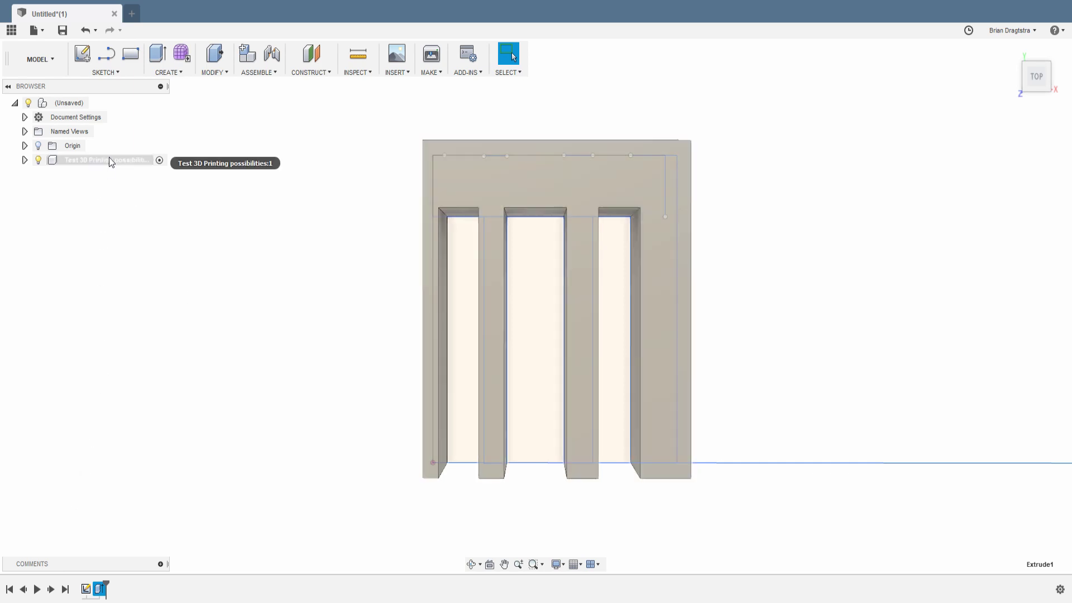
Export the modified Test 3D Printing possibilities component as an STL.
right_click(109, 157)
left_click(154, 339)
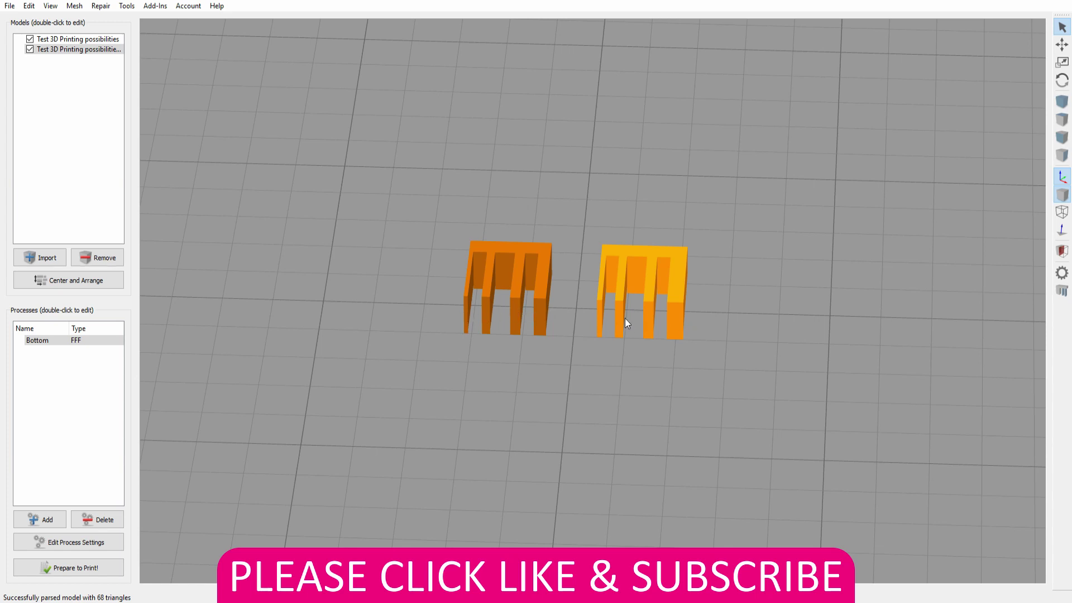
Slice the original and modified models together in Simplify3D and compare their walls in the toolpath preview.
left_click(87, 568)
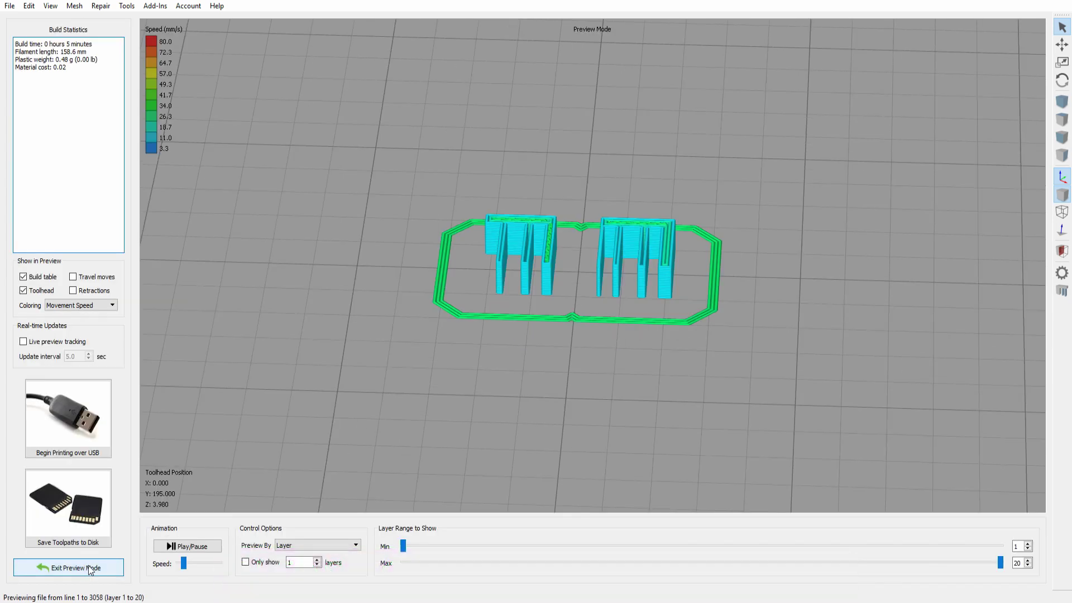
scroll(638, 289, "up", 6)
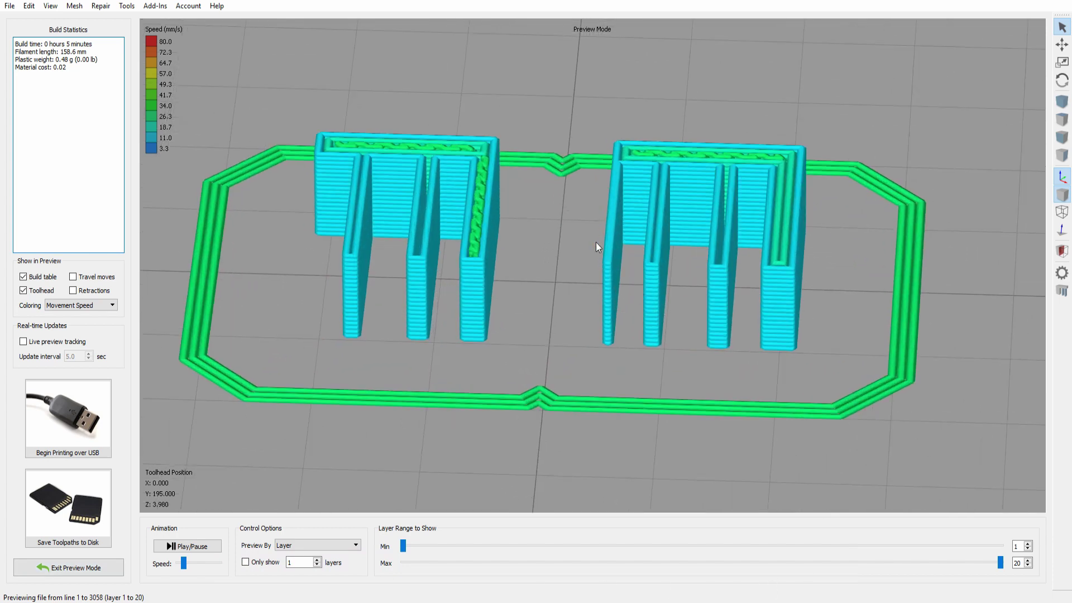
scroll(596, 242, "up", 4)
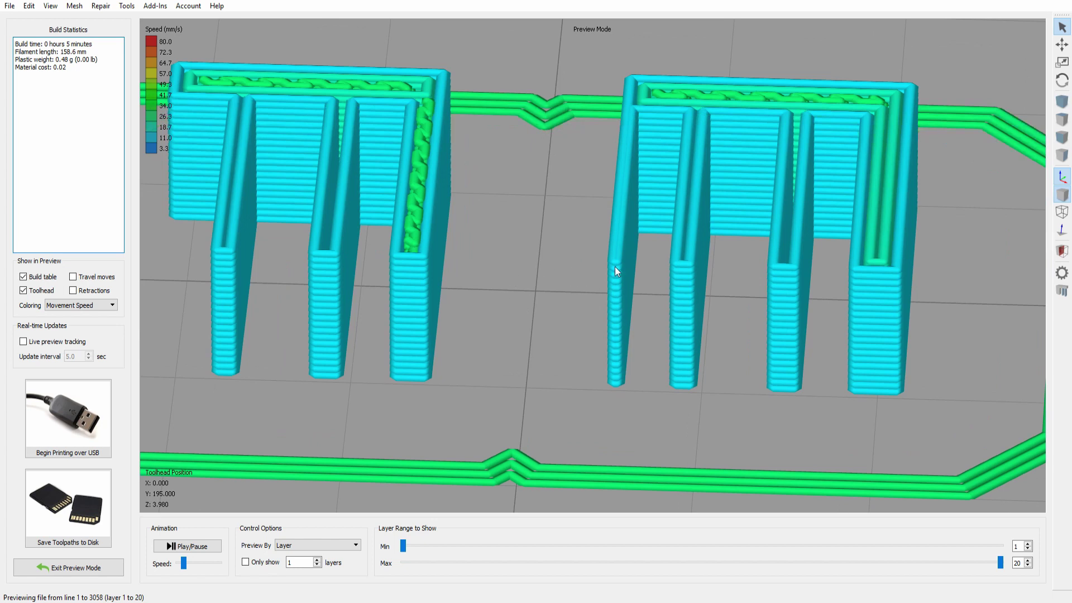
mouse_move(620, 310)
left_mouse_down()
mouse_move(621, 330)
mouse_move(642, 342)
mouse_move(633, 364)
mouse_move(634, 314)
left_mouse_up()
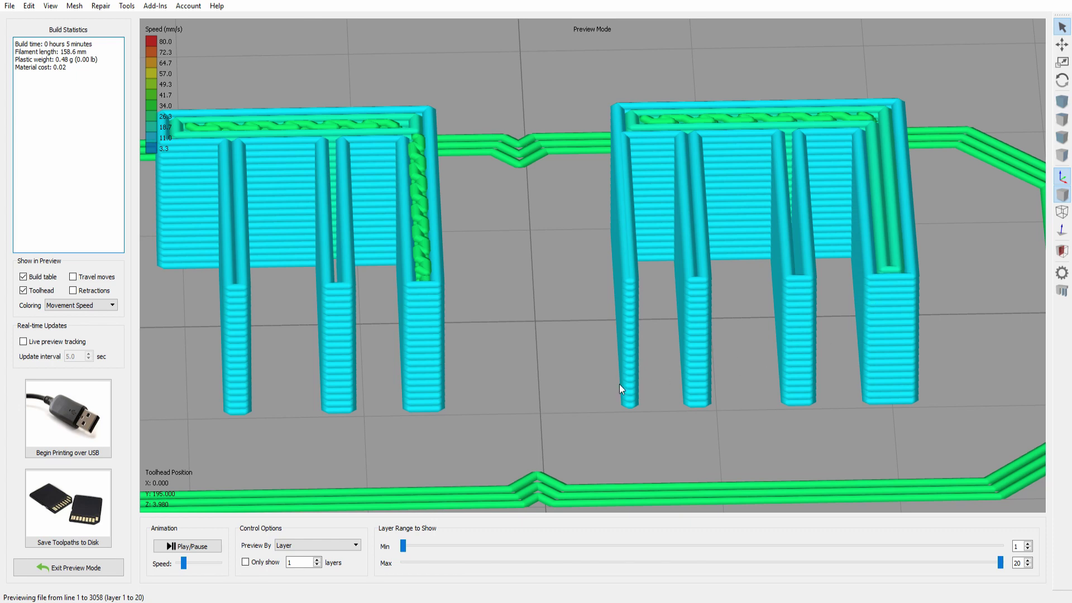
mouse_move(555, 444)
left_mouse_down()
mouse_move(459, 437)
mouse_move(622, 426)
mouse_move(548, 433)
left_mouse_up()
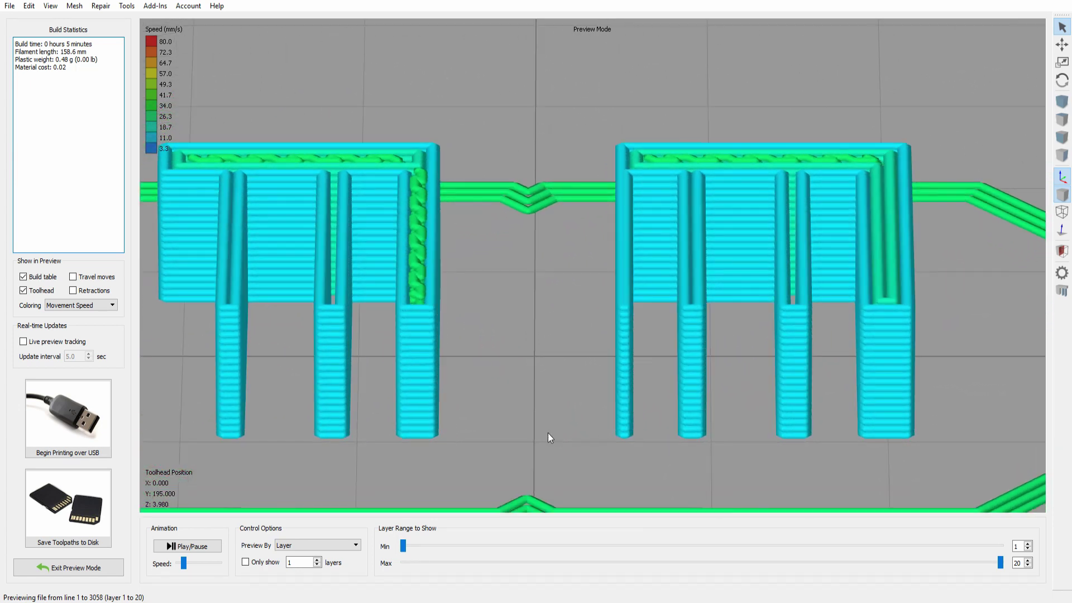